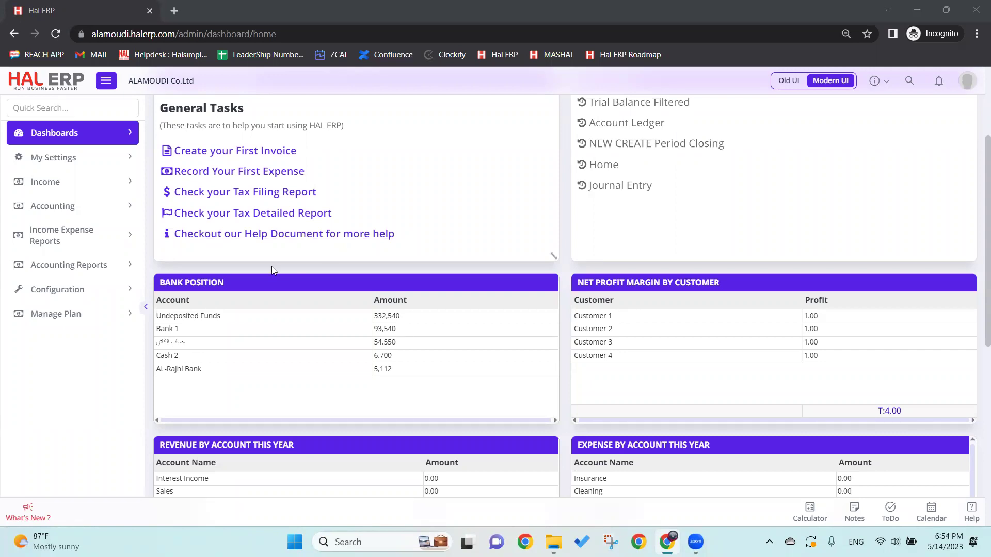
Step: Expand Accounting Reports in the sidebar to reveal Account Ledger, Trial Balance, General Ledger and Balance Sheet
click(34, 266)
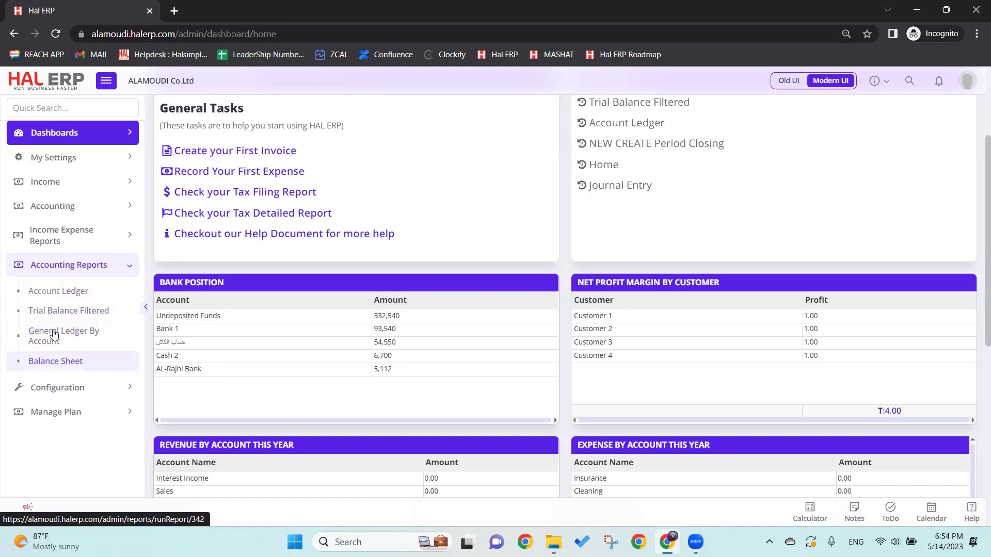
Step: Open Account Ledger in a new tab and change its account from 3000 Sales to 1113 - AL-Rajhi Bank
middle_click(51, 291)
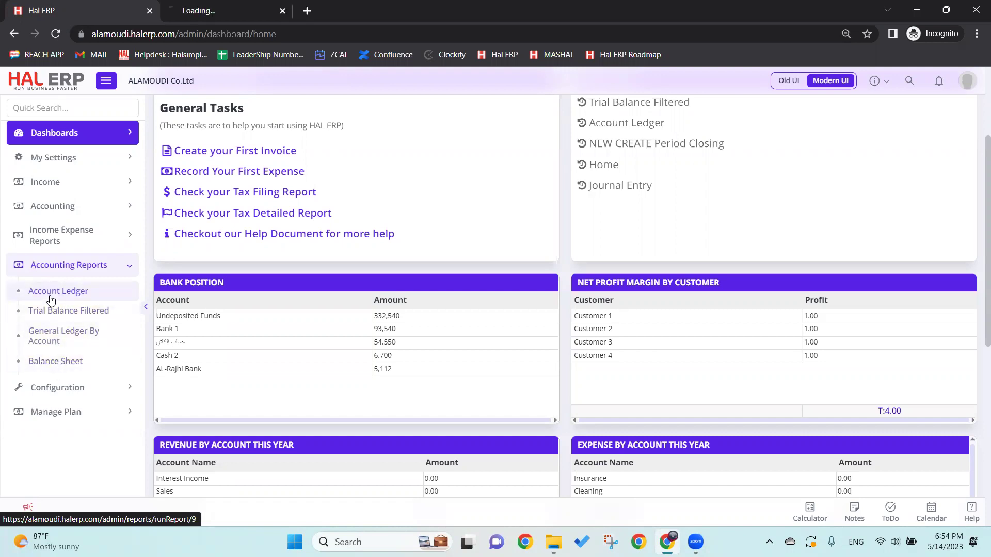
click(199, 5)
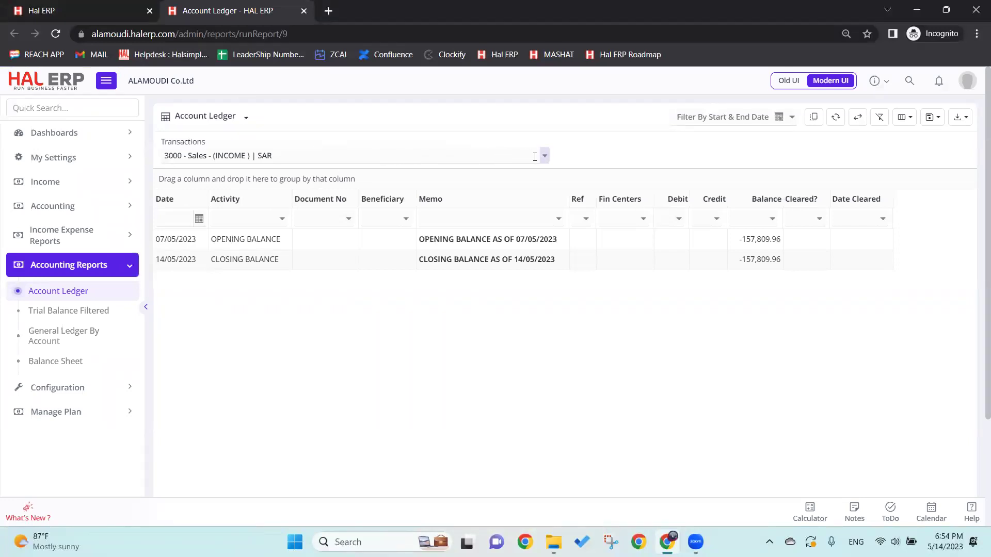
triple_click(511, 156)
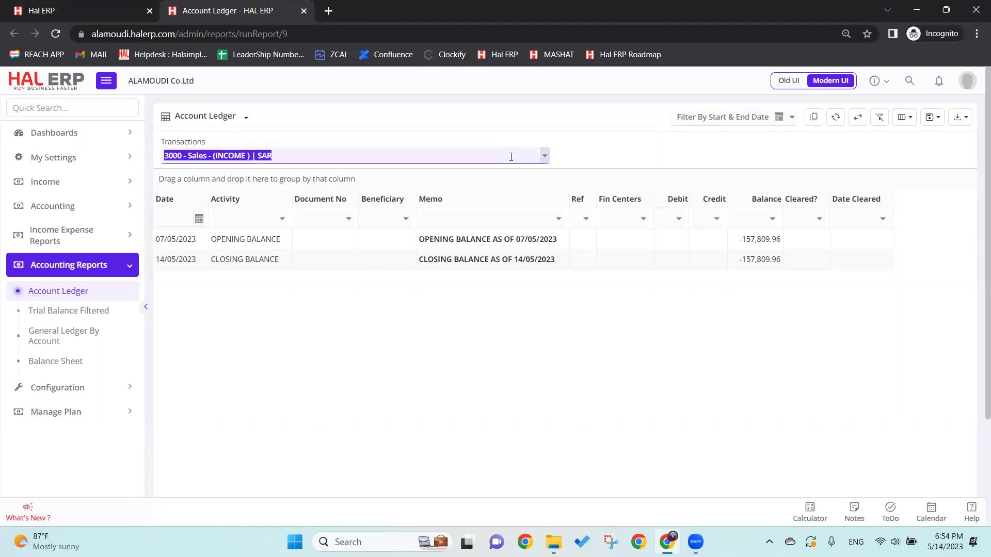
click(543, 159)
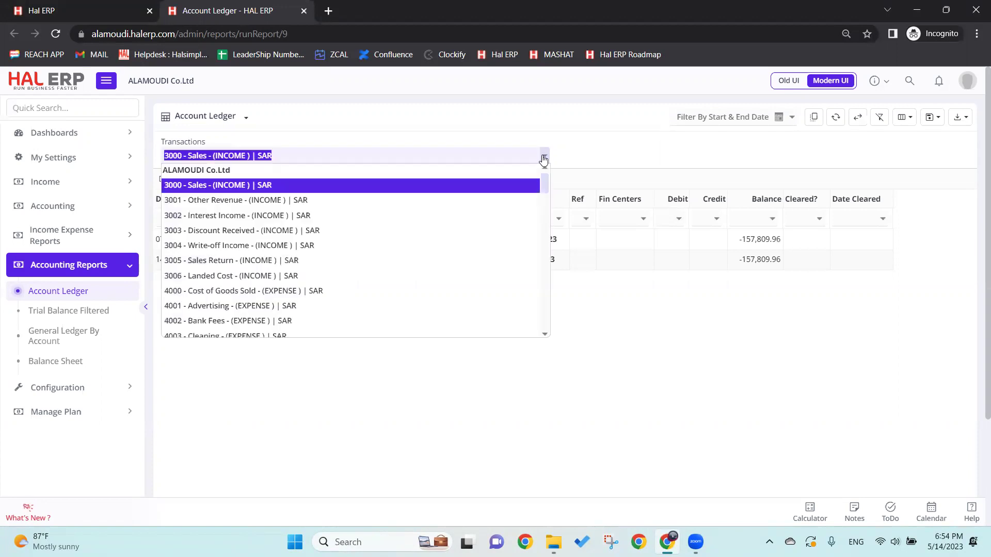
text(12)
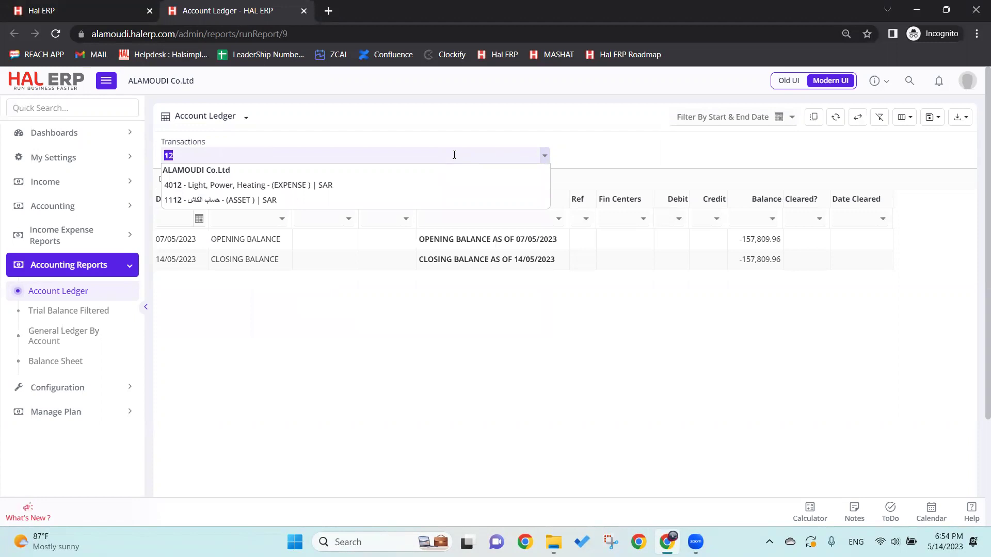
text(bank)
key(Down)
key(Down)
key(Down)
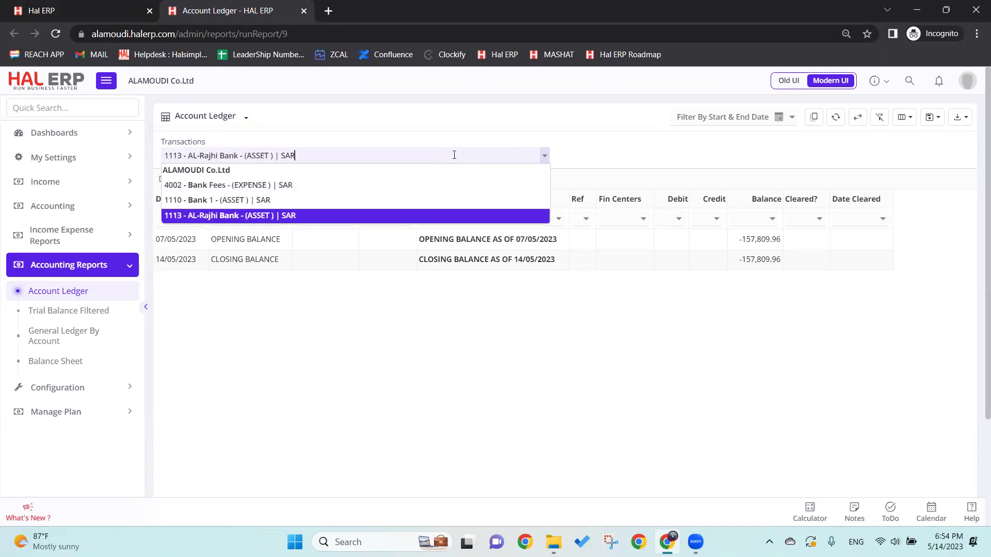
key(Return)
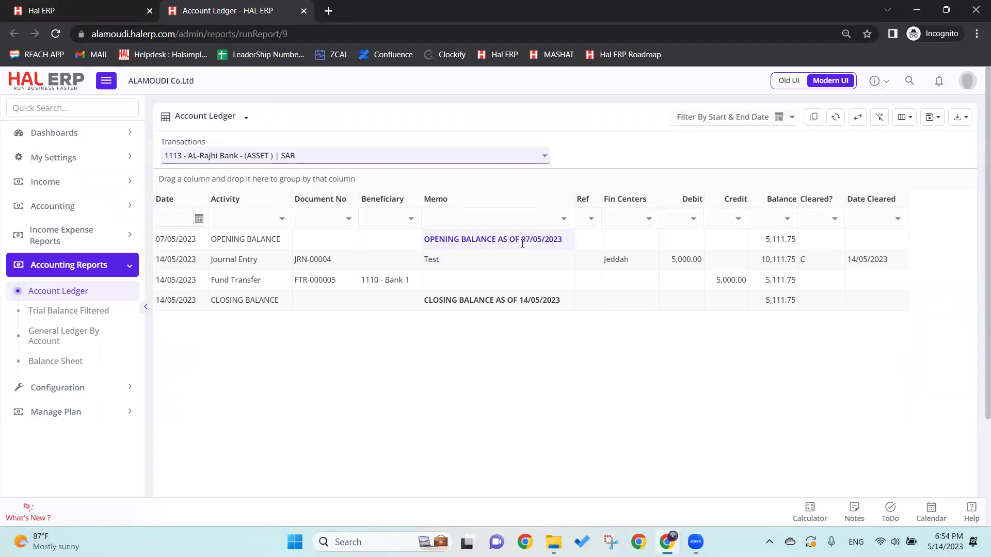
Step: Pick a custom ledger date range of 01/01/2023 to 30/04/2023 in the calendar
click(791, 117)
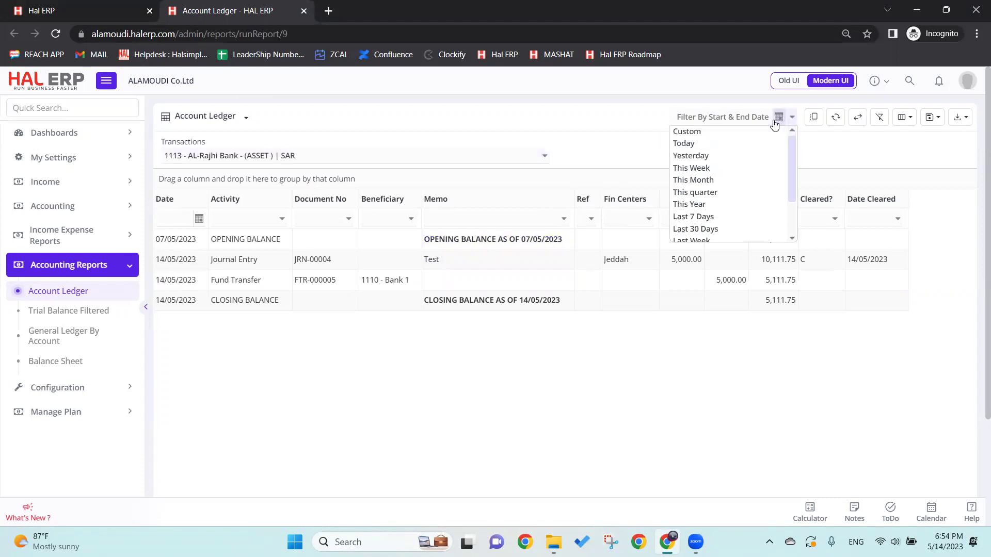
click(777, 122)
click(726, 133)
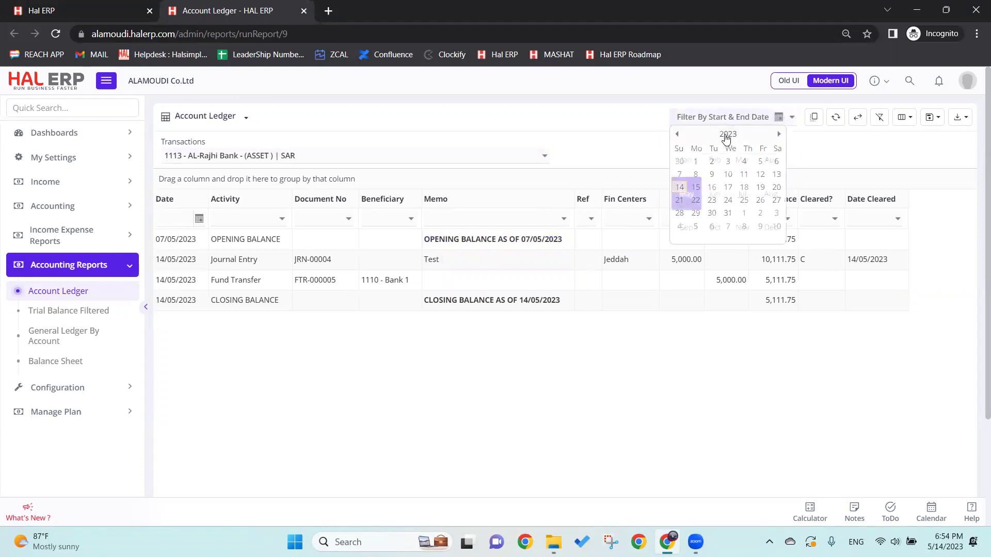
click(686, 161)
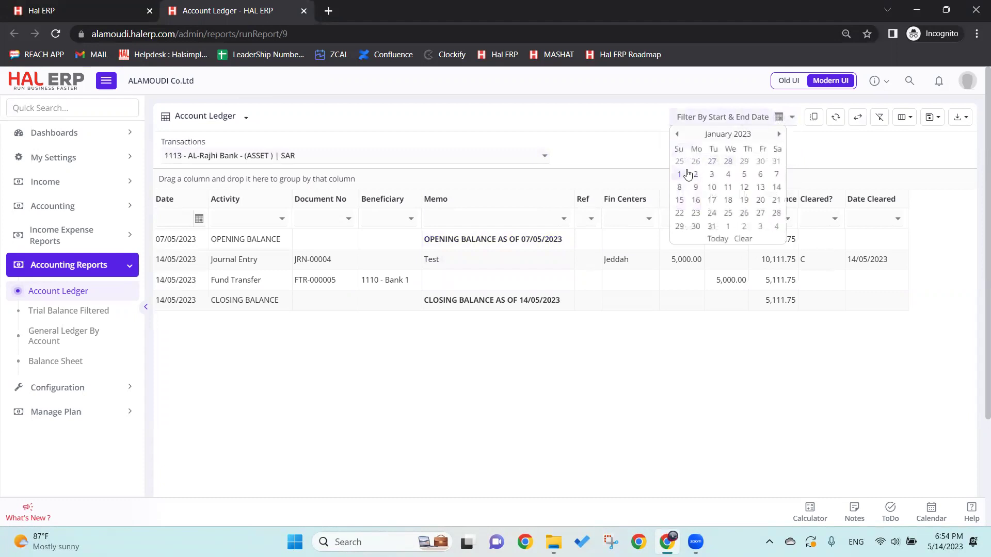
click(684, 175)
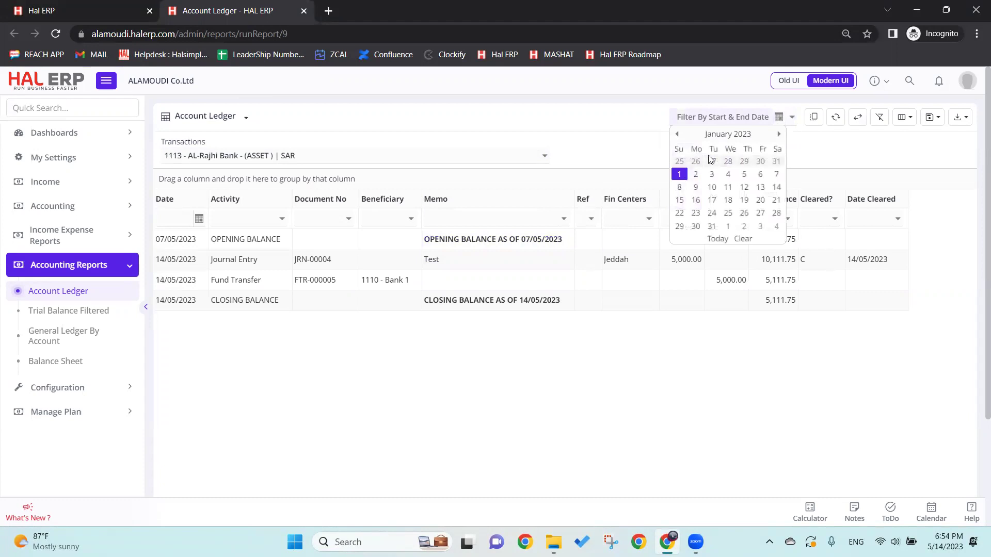
click(743, 135)
click(769, 166)
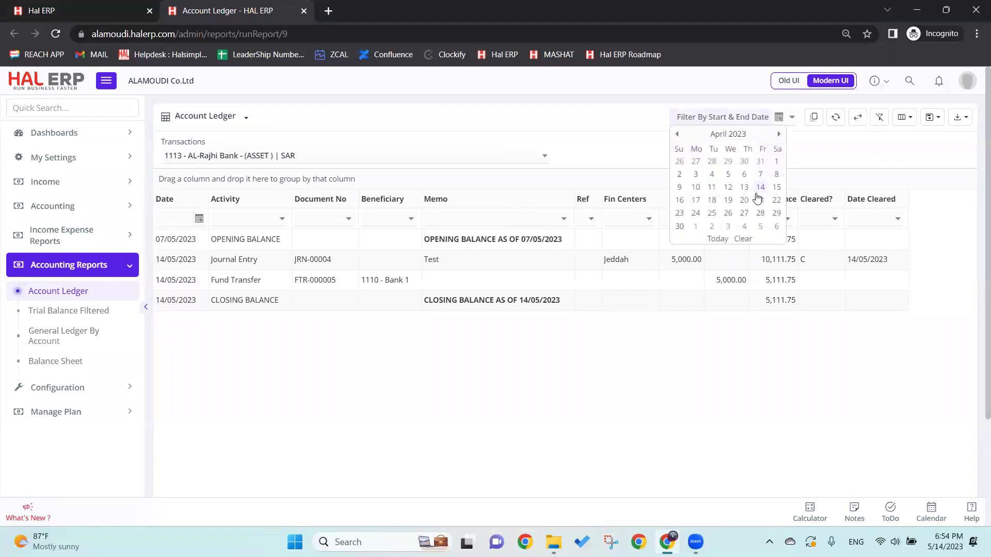
click(680, 226)
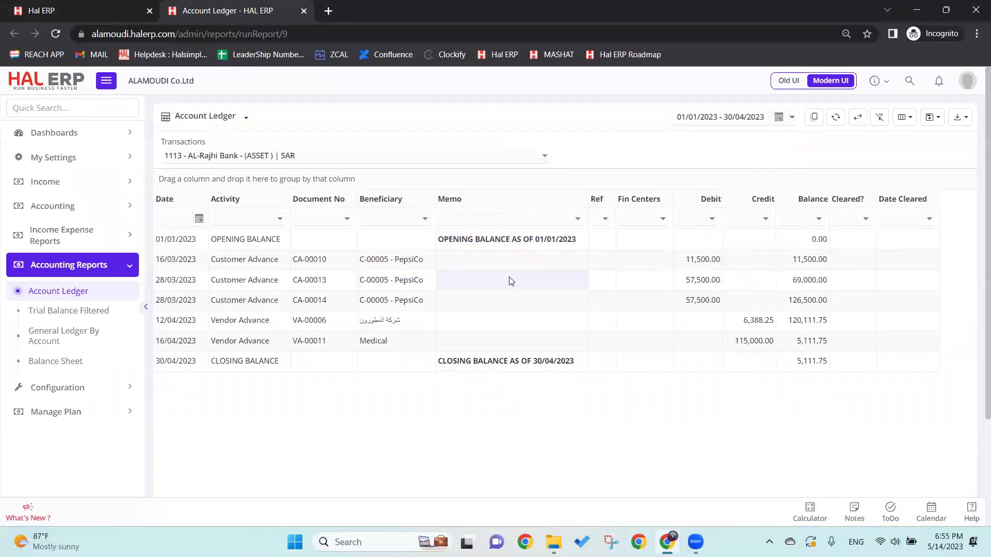
Step: Switch the ledger date range to the Last quarter preset
click(792, 117)
drag(791, 147, 790, 202)
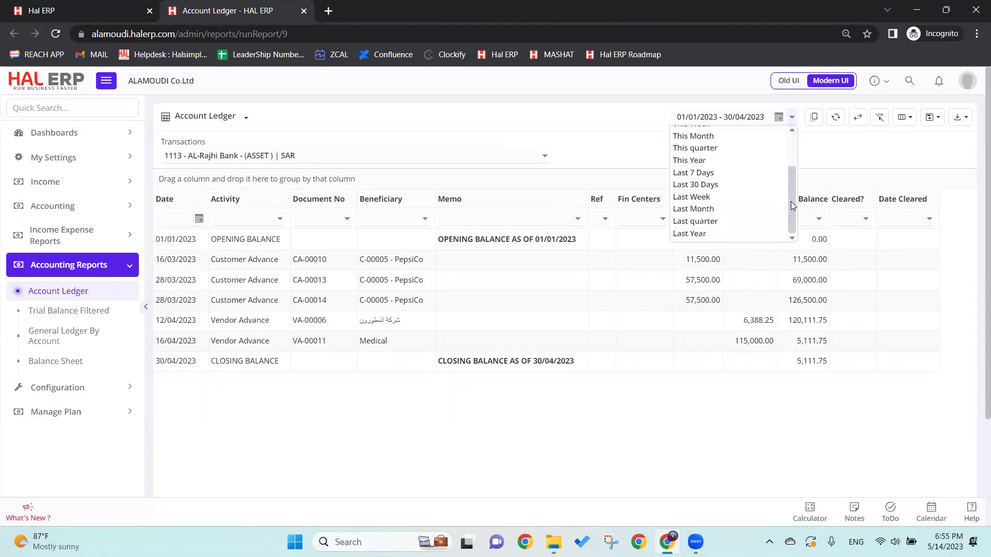
click(740, 222)
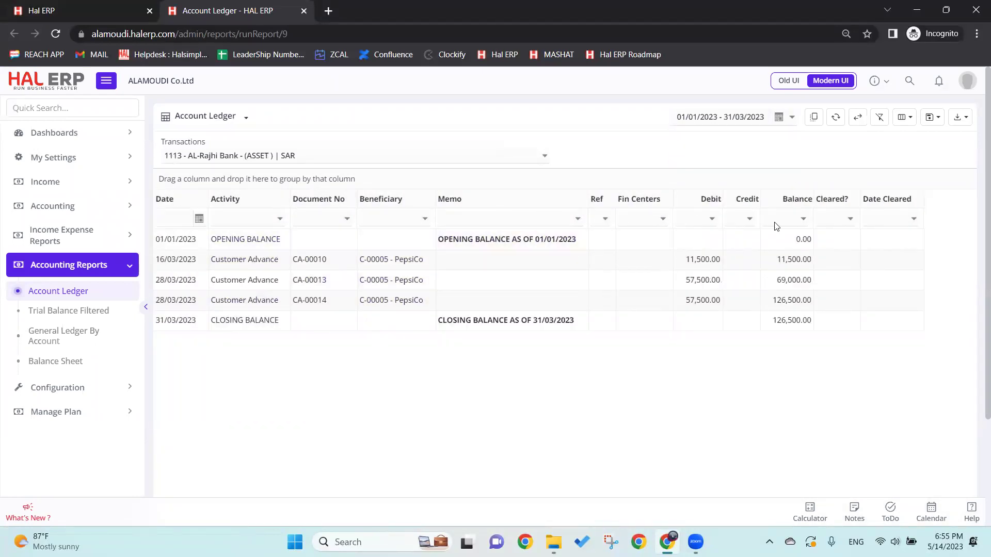
Step: Download the AL-Rajhi Bank ledger as PDF, close the preview, and copy the table data
click(965, 118)
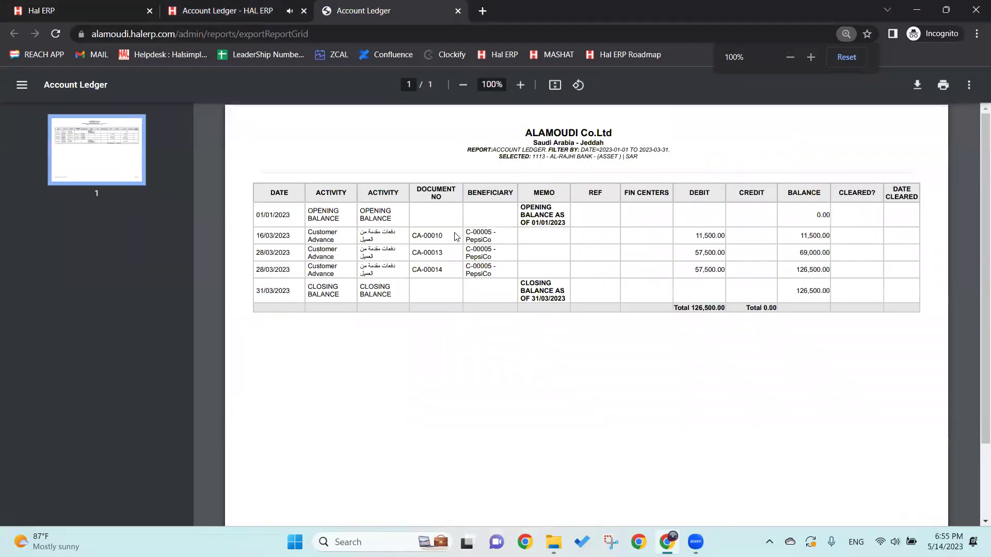
key(ctrl+w)
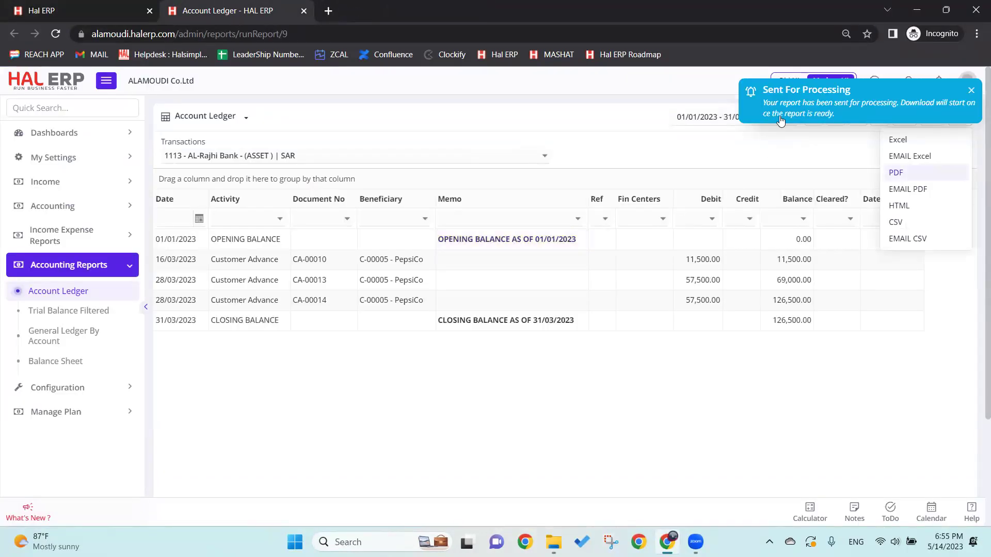
click(814, 117)
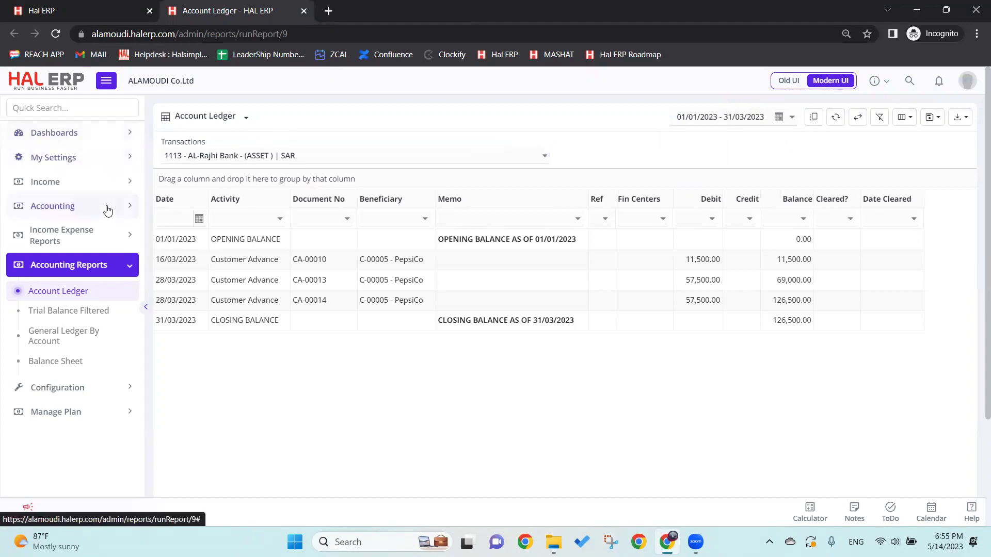
Step: Open Trial Balance Filtered in a new tab and limit it to last year
middle_click(63, 306)
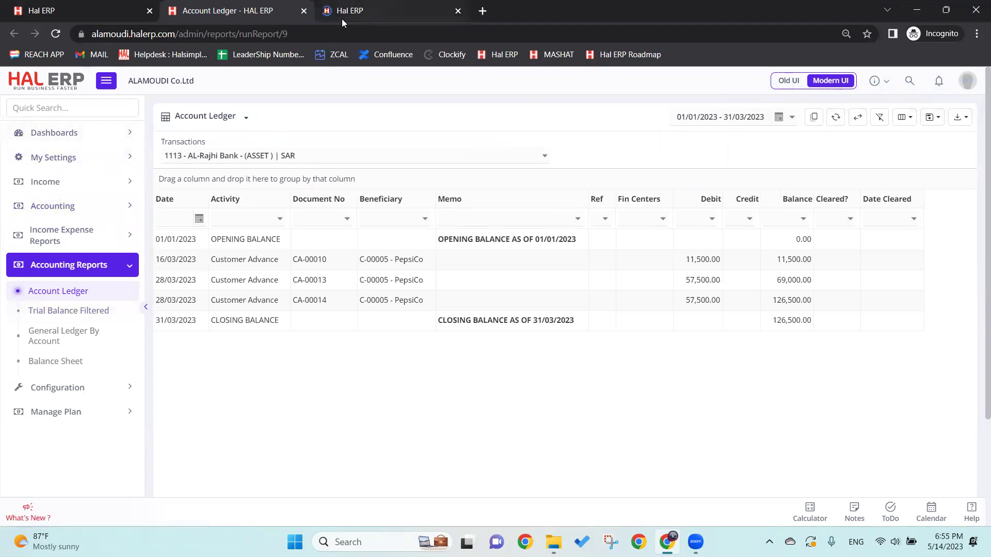
click(342, 18)
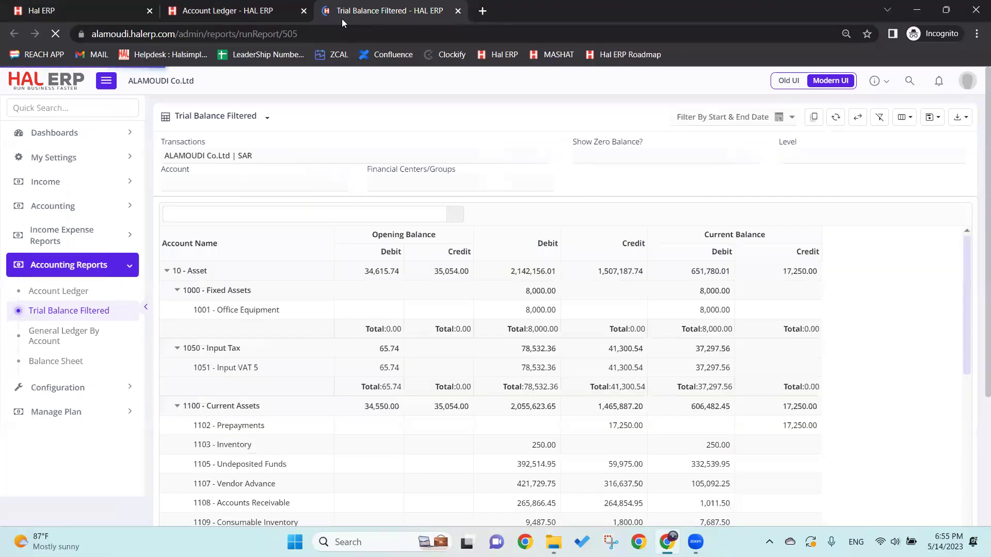
click(778, 122)
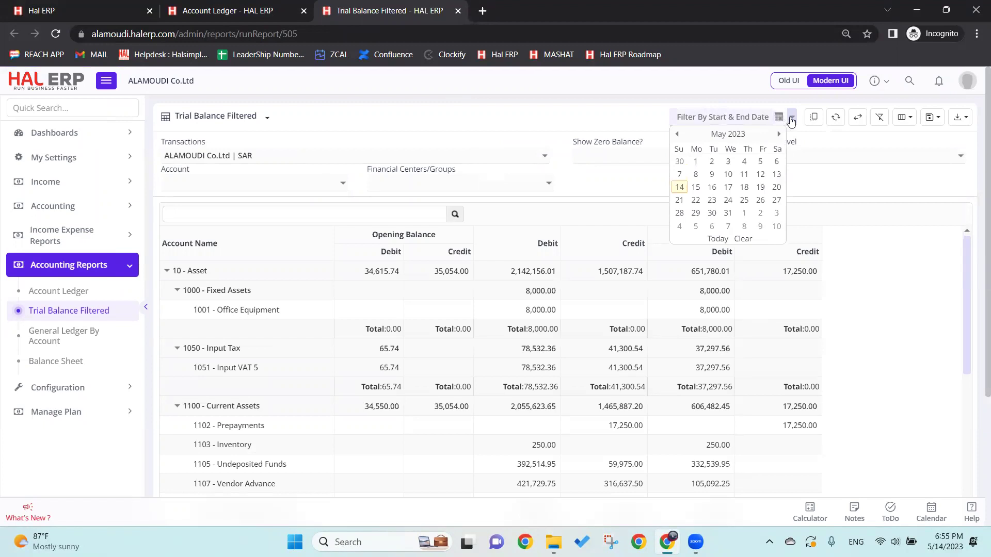
click(791, 121)
drag(790, 148, 788, 201)
click(723, 237)
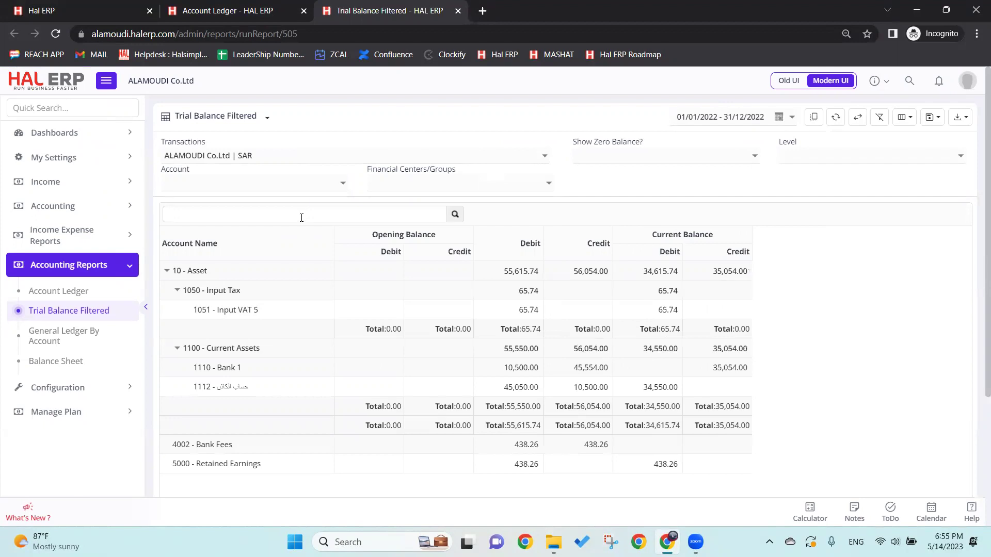
Step: Clear the 1112 account search so every trial balance account row shows again
key(Return)
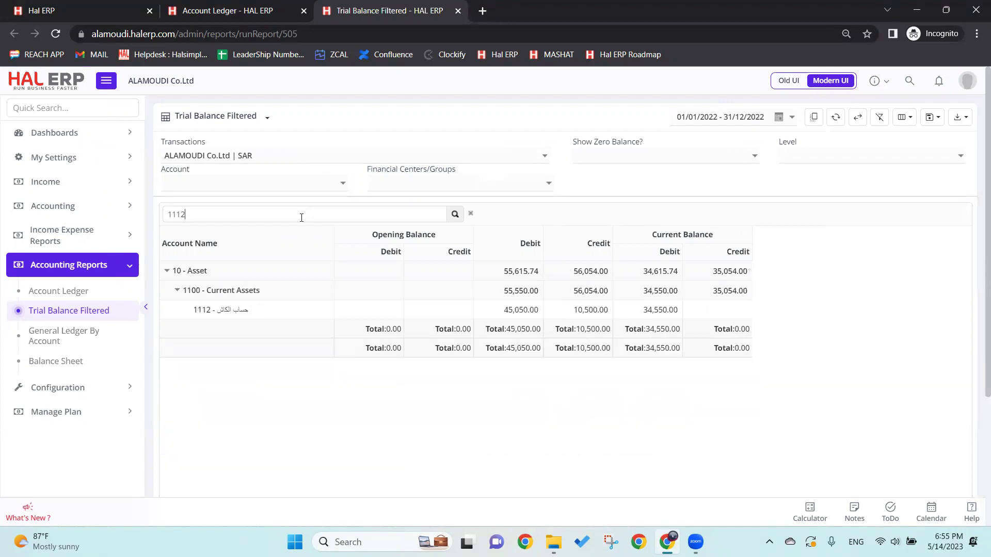
key(ctrl+a)
key(BackSpace)
key(Return)
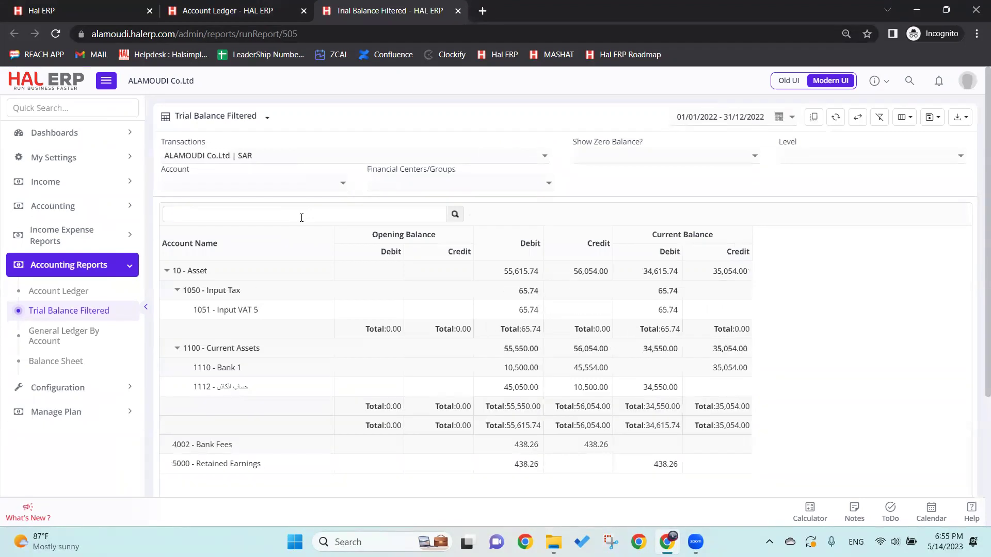
Step: Set Level 4, Financial Centers/Groups to NA, and Show Zero Balance to NO
click(961, 156)
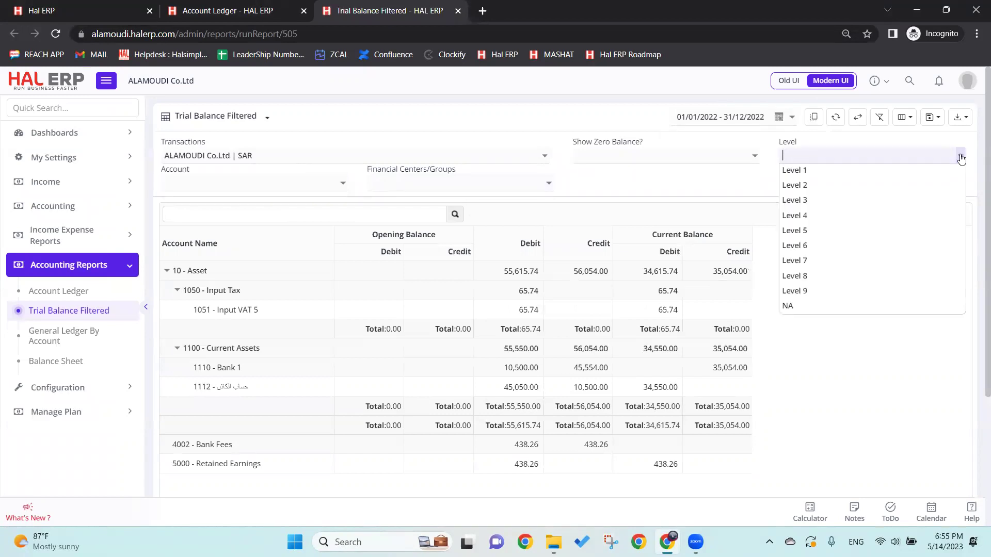
click(855, 217)
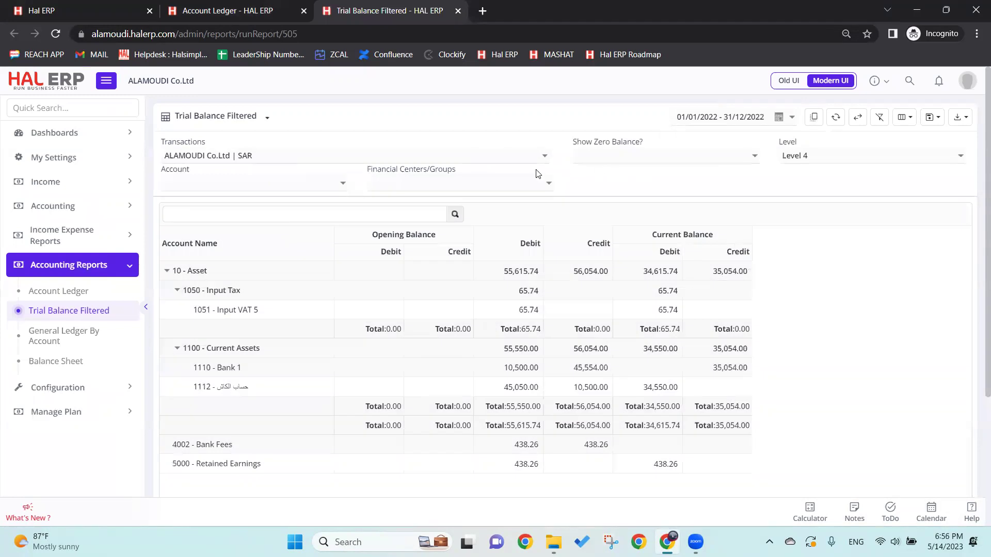
click(549, 184)
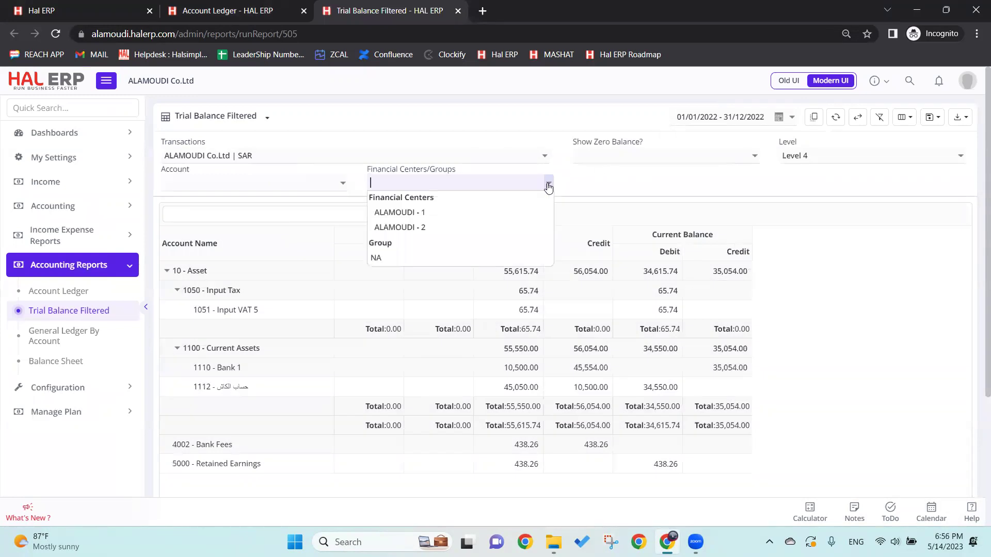
click(488, 215)
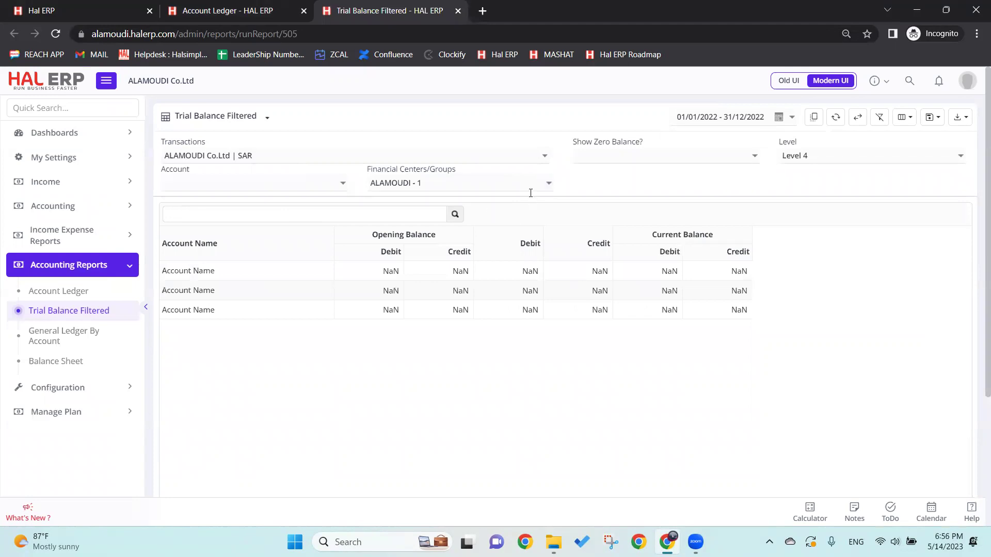
click(549, 183)
click(426, 258)
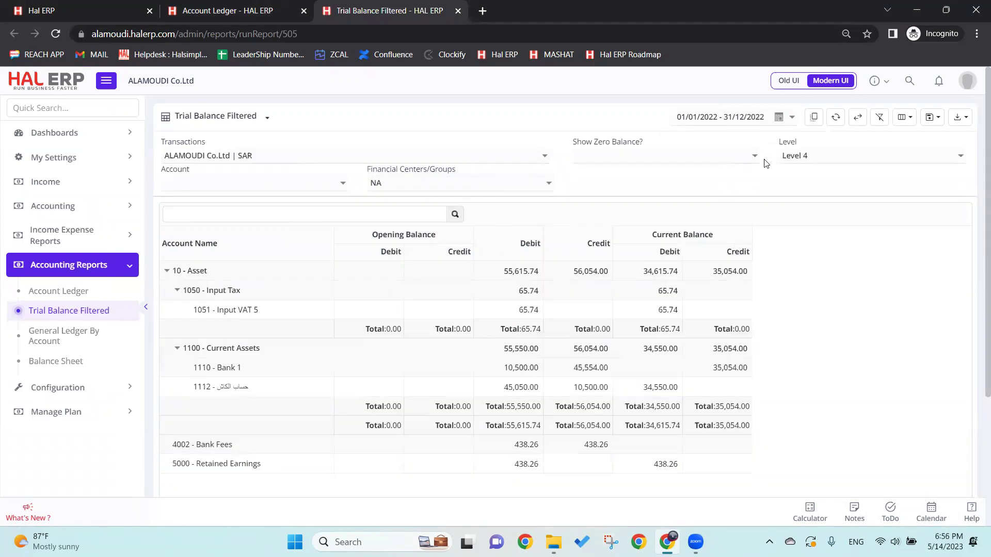
click(756, 161)
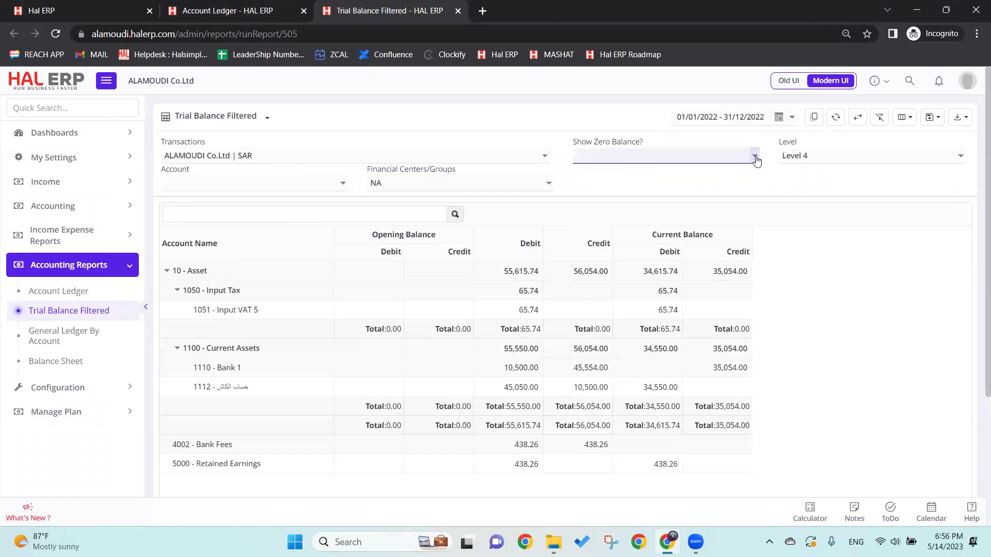
click(669, 187)
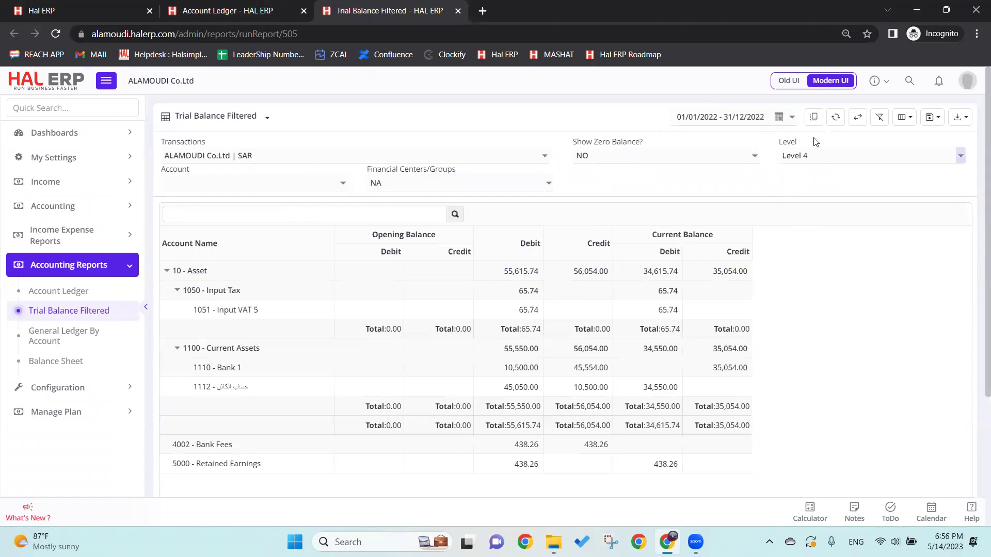
Step: Copy the trial balance table data and open General Ledger By Account in a new tab
click(814, 117)
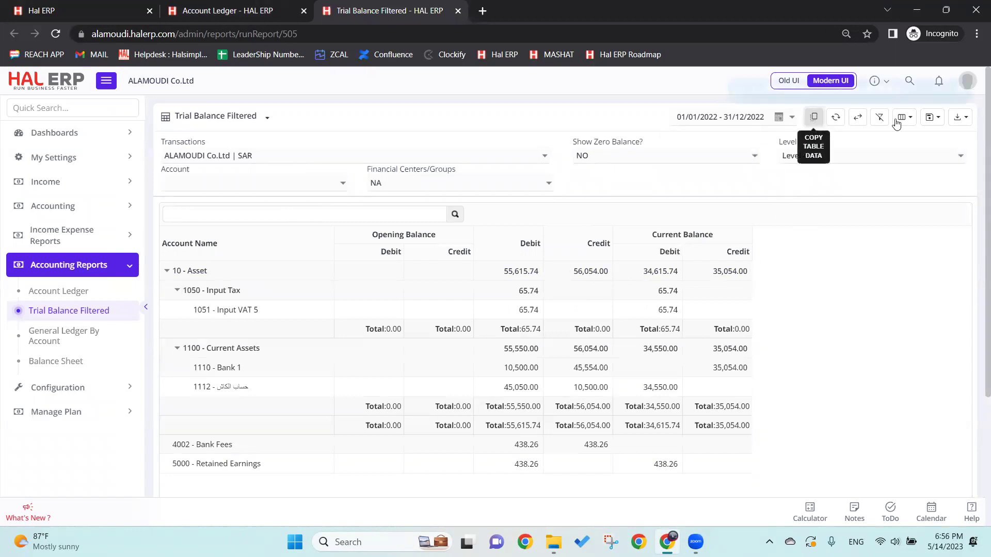
click(959, 117)
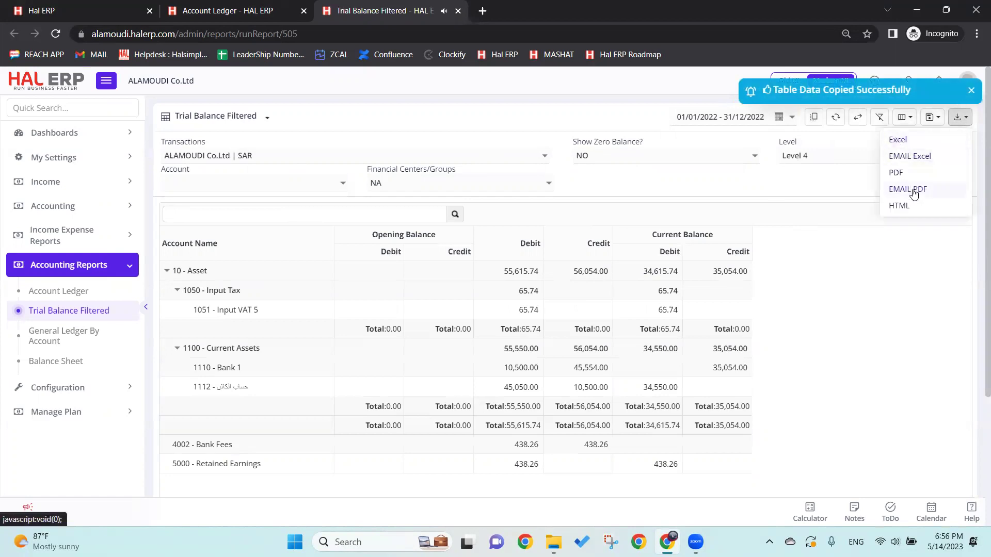
ctrl+click(86, 331)
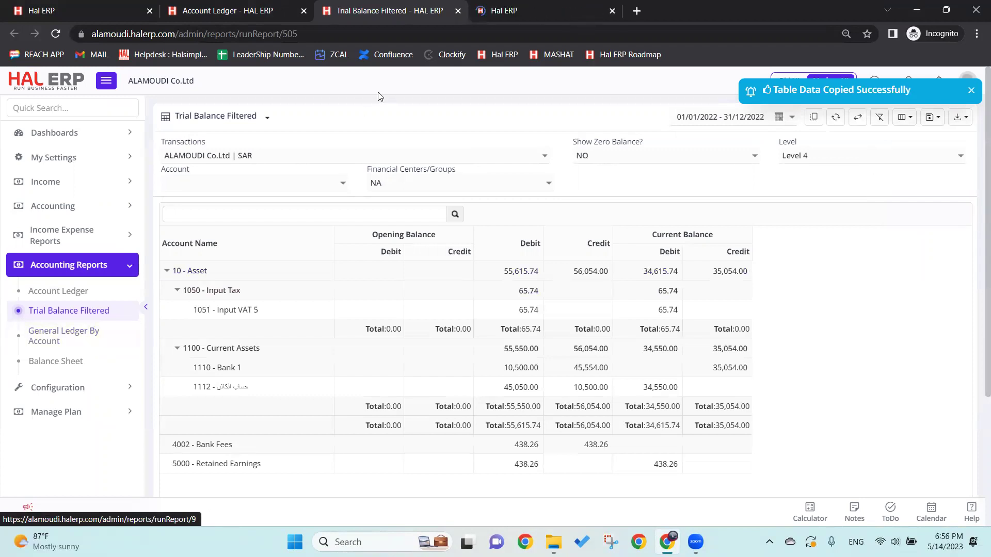
Step: Filter General Ledger By Account to Account Name 'bank' and open Balance Sheet in a new tab
key(ctrl+Tab)
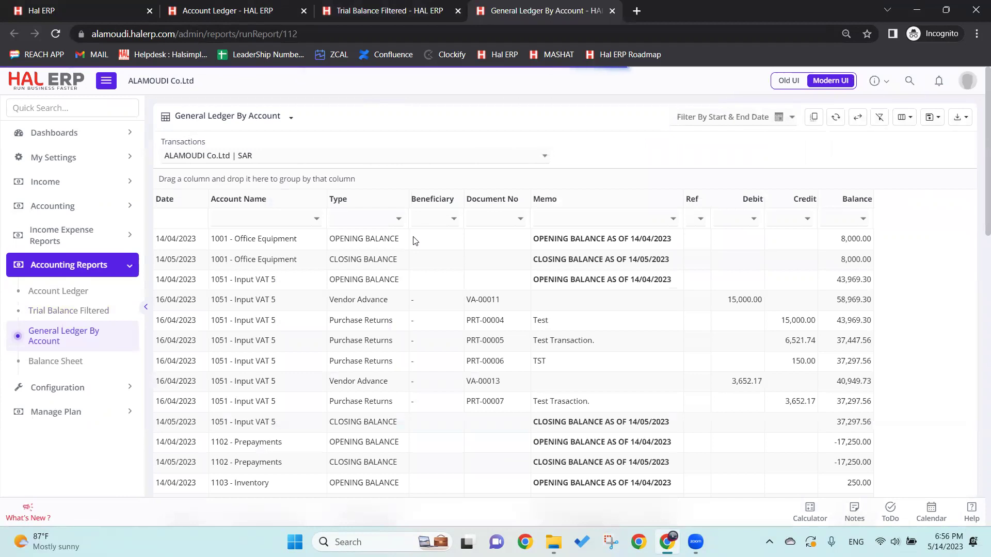
scroll(977, 189, down, 1)
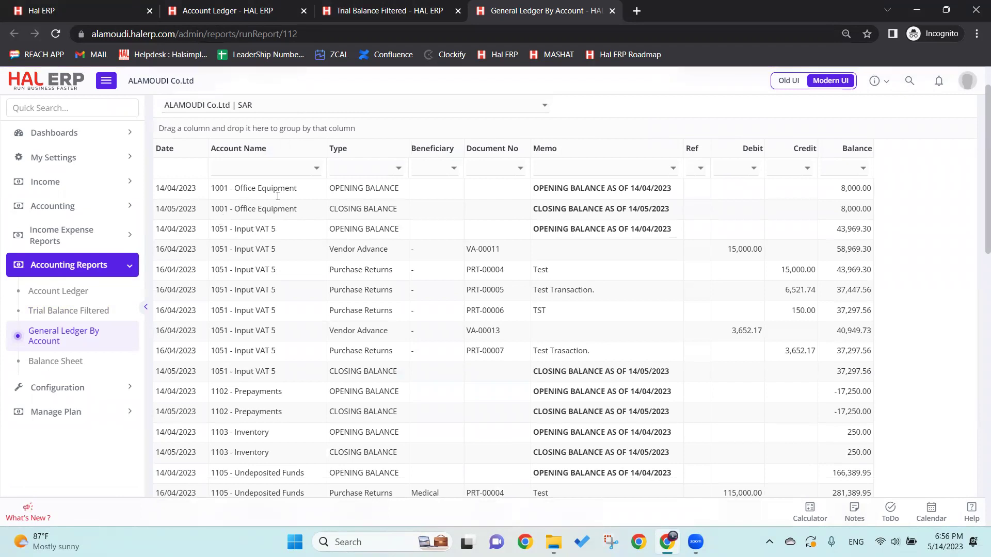
click(248, 167)
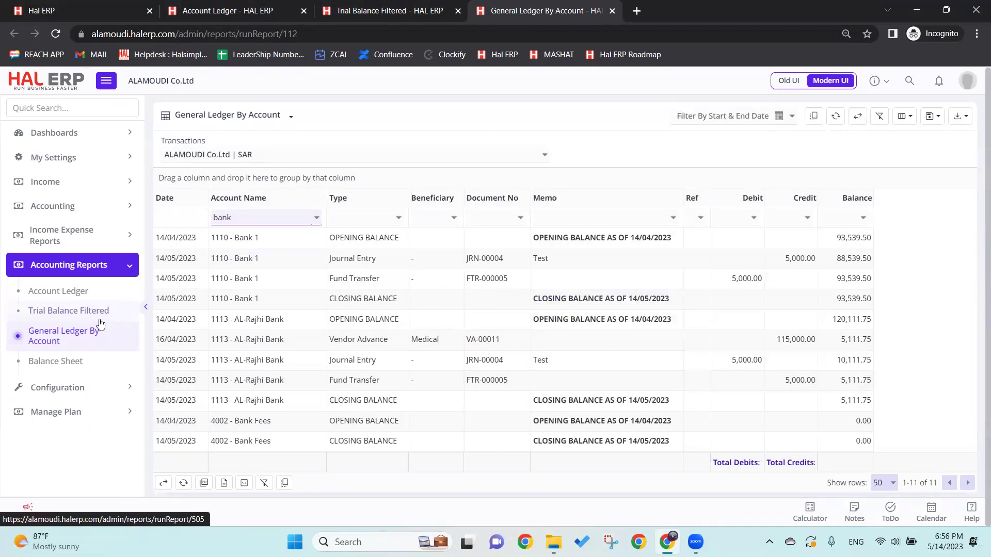
middle_click(64, 361)
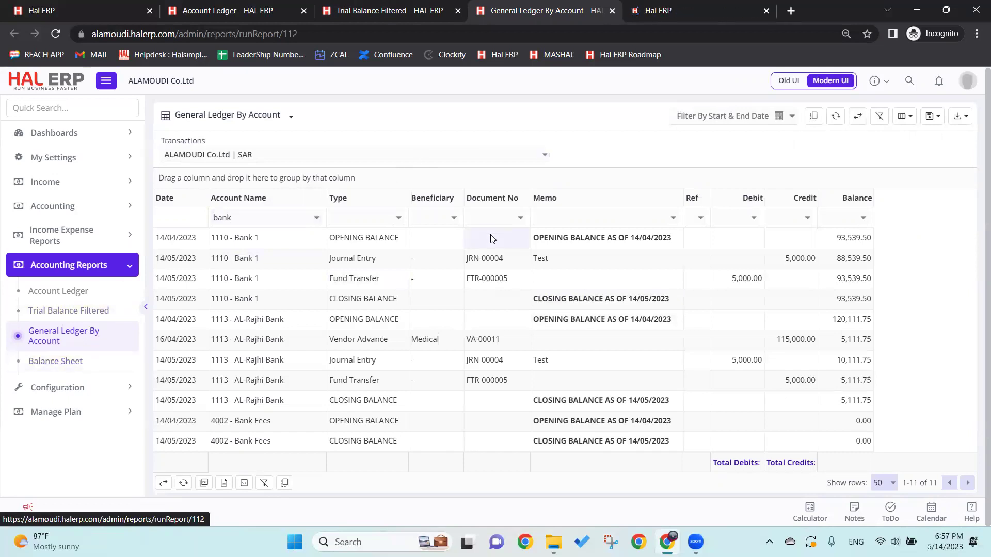
Step: Close the Hal ERP, Account Ledger, Trial Balance Filtered and General Ledger tabs
click(150, 11)
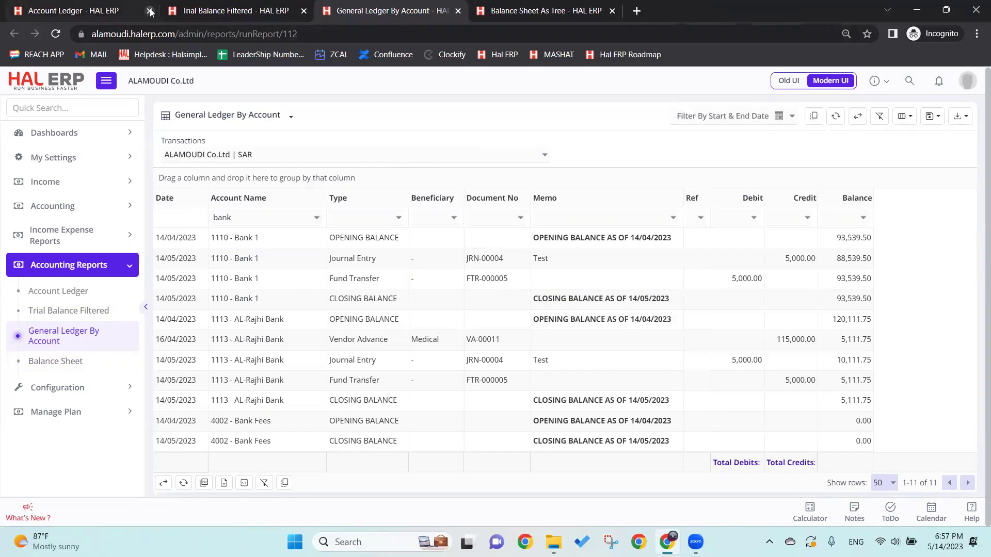
click(150, 11)
click(150, 11)
click(150, 11)
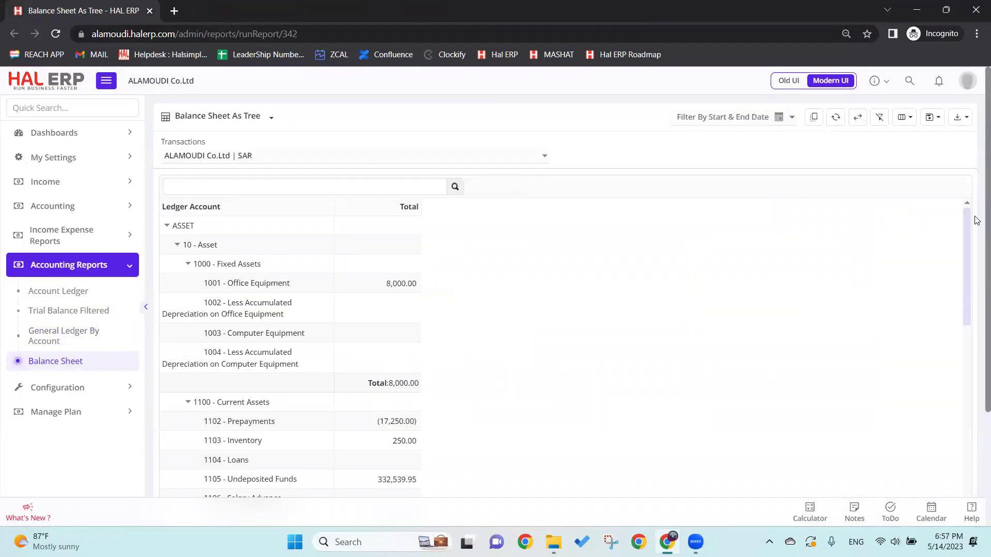
Step: Toggle the ASSET, LIABILITIES AND EQUITY, Liability and Equity tree nodes, leaving ASSET expanded
scroll(974, 217, down, 1)
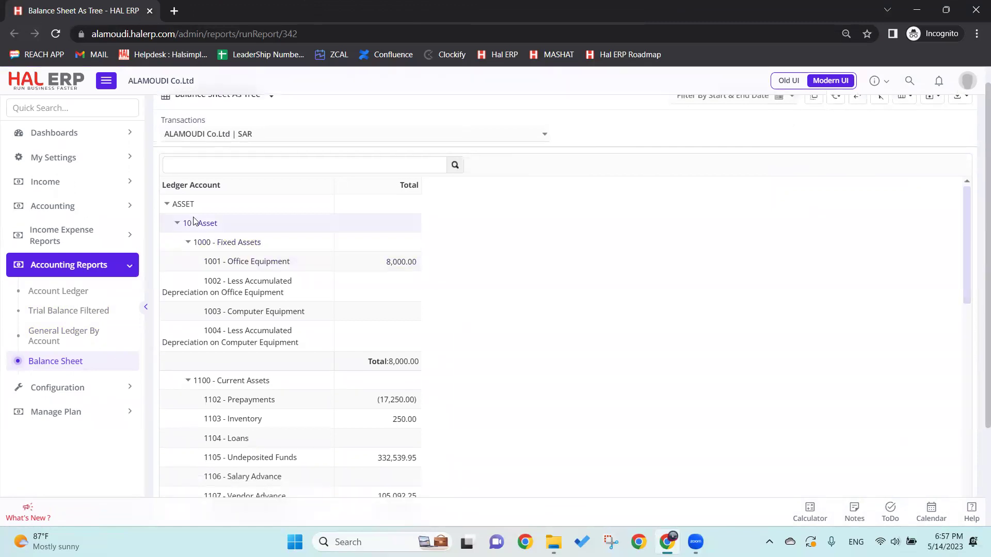
click(168, 205)
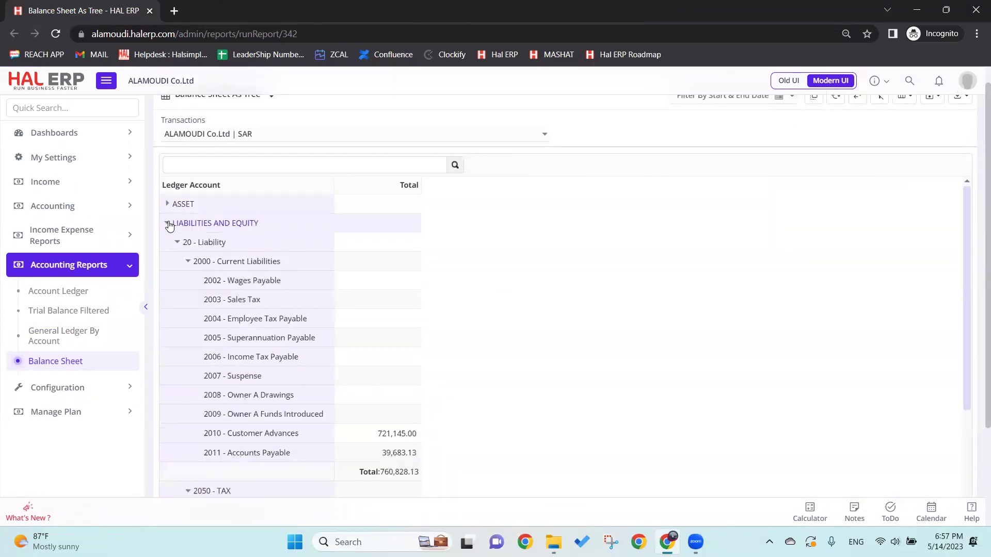
click(167, 224)
click(168, 224)
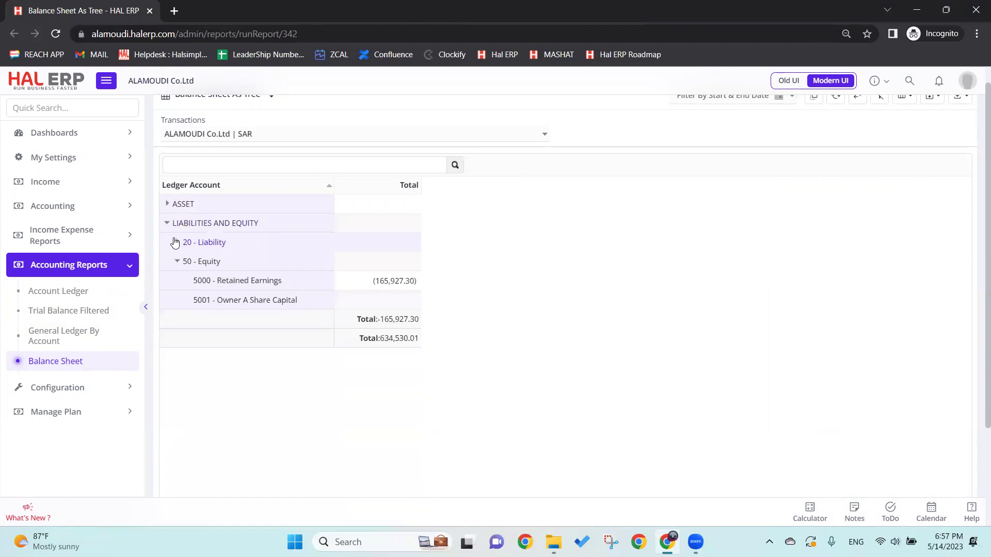
click(177, 261)
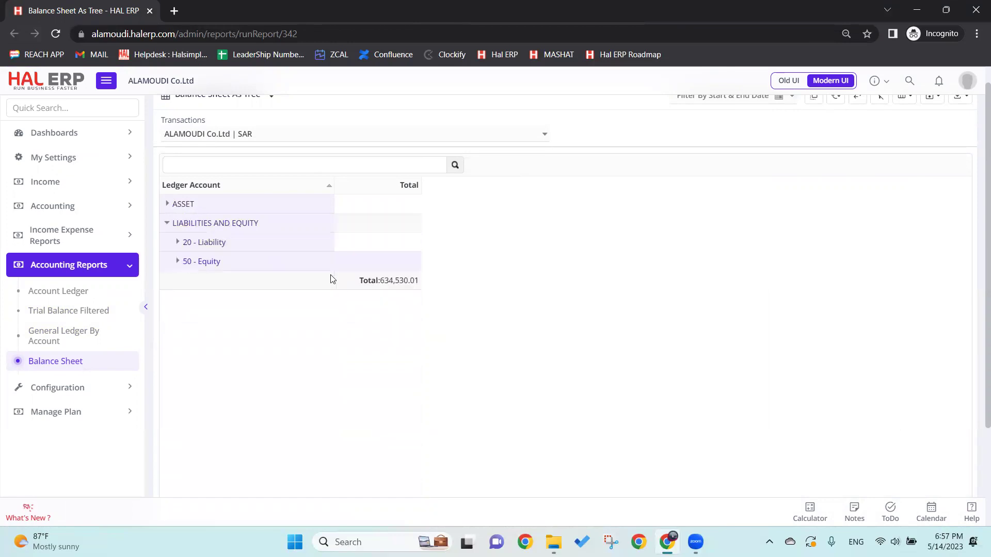
click(168, 205)
scroll(785, 175, up, 1)
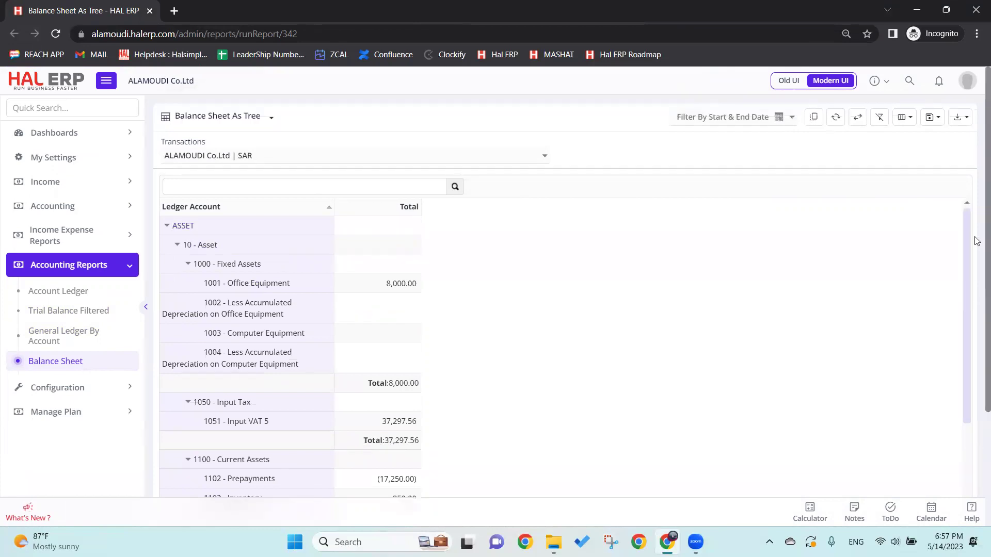
Step: Set the Balance Sheet date filter to Last Year, 01/01/2022 to 31/12/2022
click(791, 118)
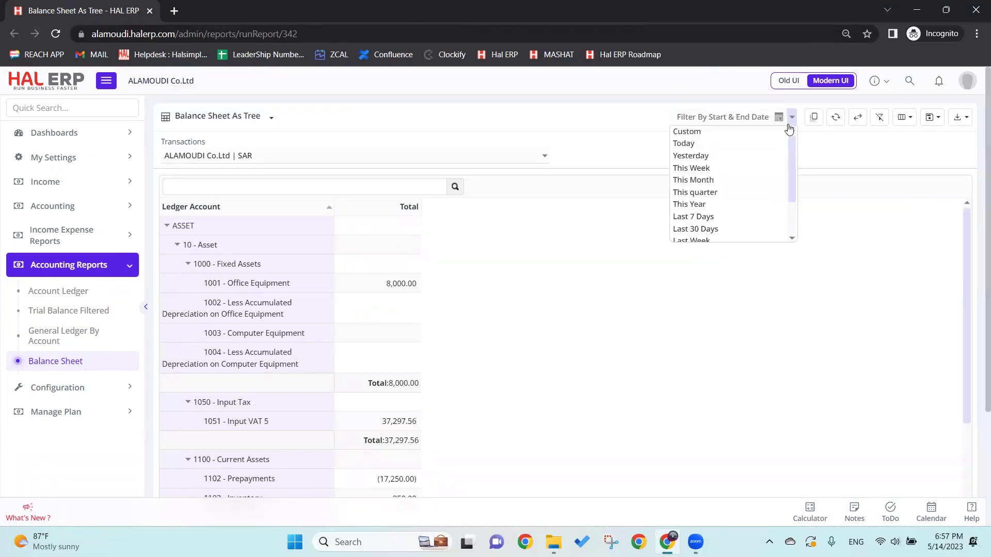
scroll(792, 189, down, 1)
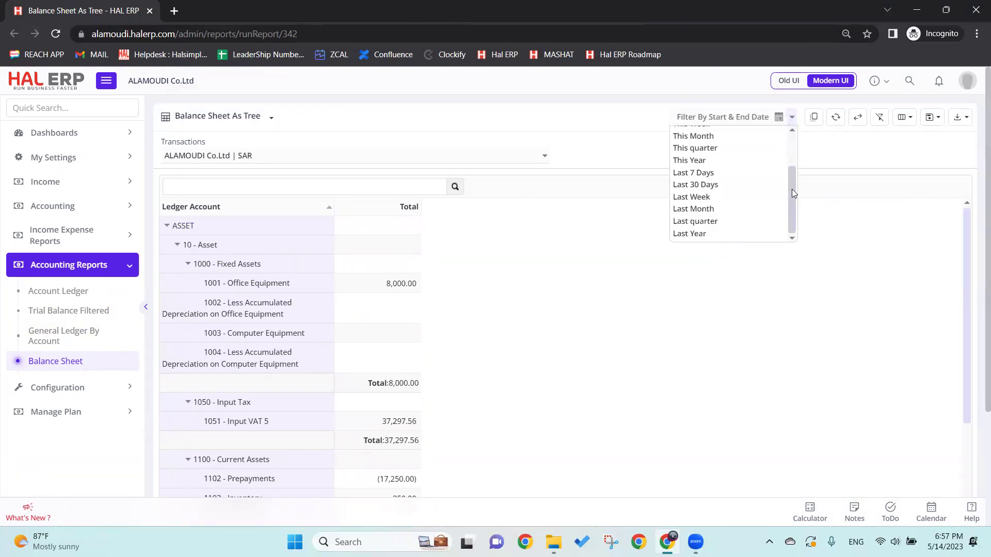
click(690, 233)
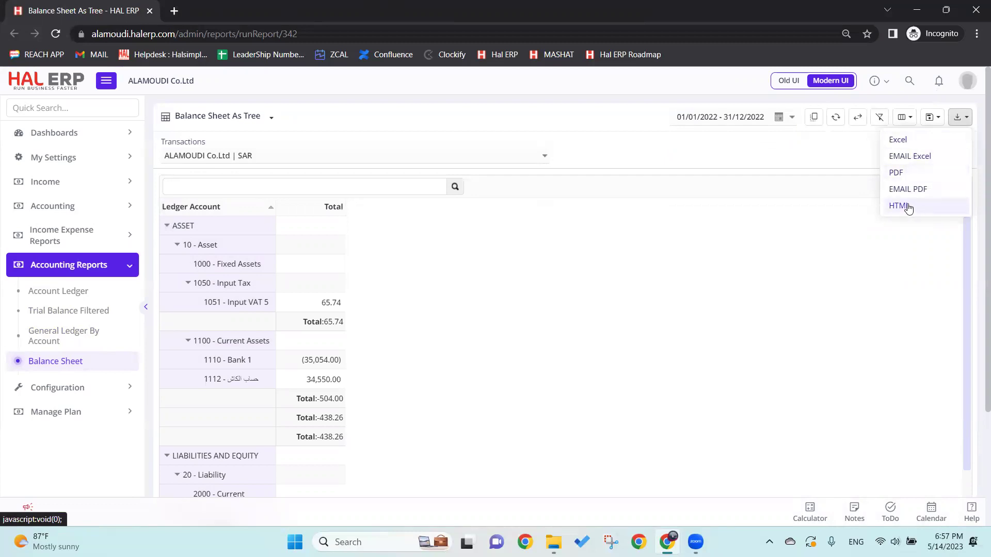
click(813, 124)
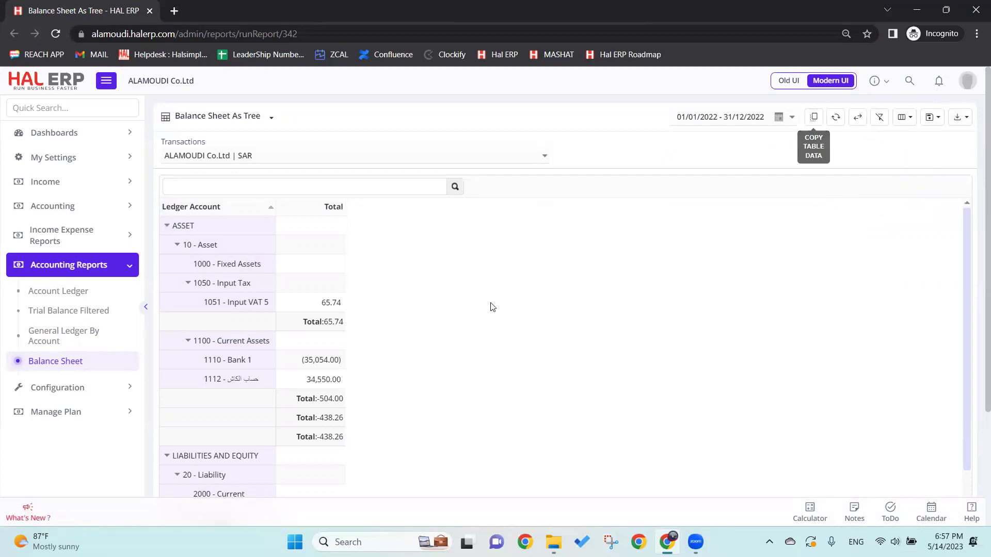